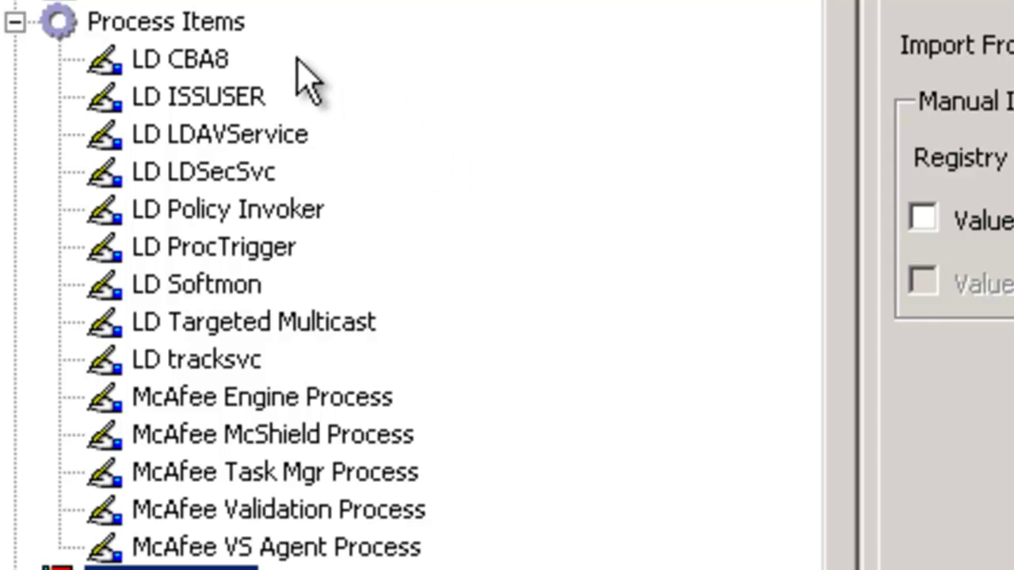
- Open the LD CBA8 process item's settings, then scroll the tree down to the LANDesk and McAfee Service Items
click(215, 72)
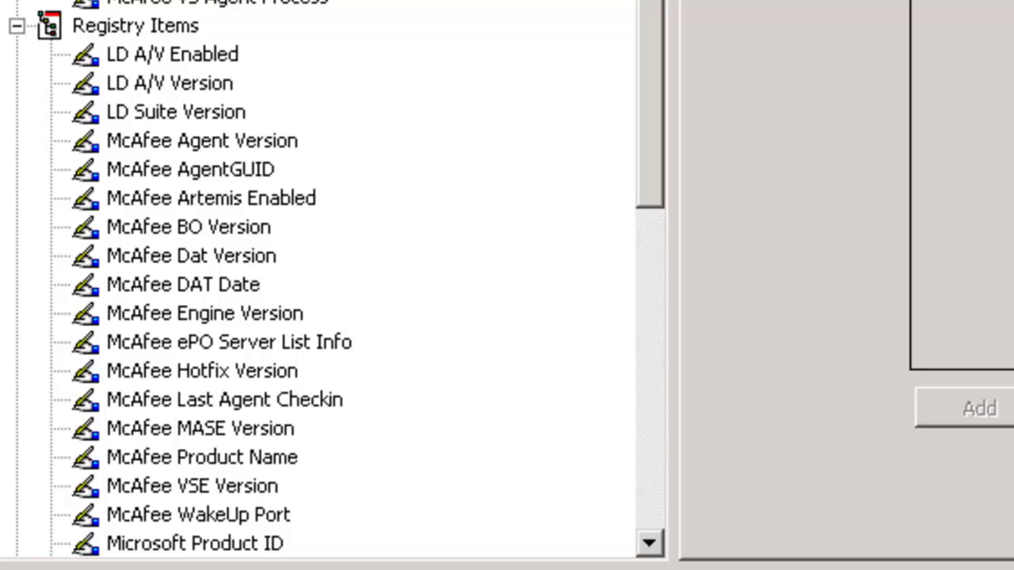
drag(651, 2, 668, 229)
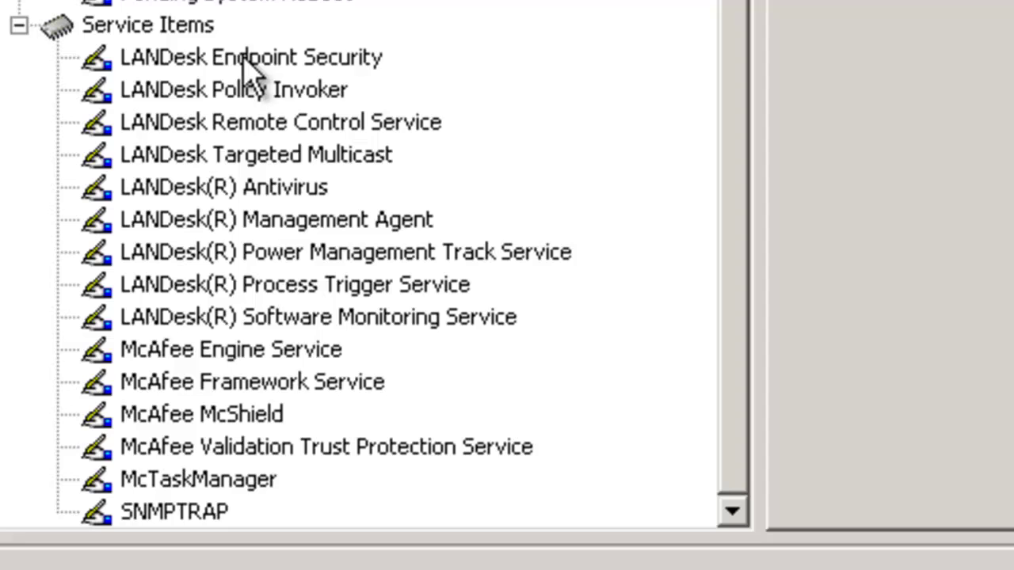
- Review the five LANDesk service items, then select the Service Items group for a blank item form
click(244, 62)
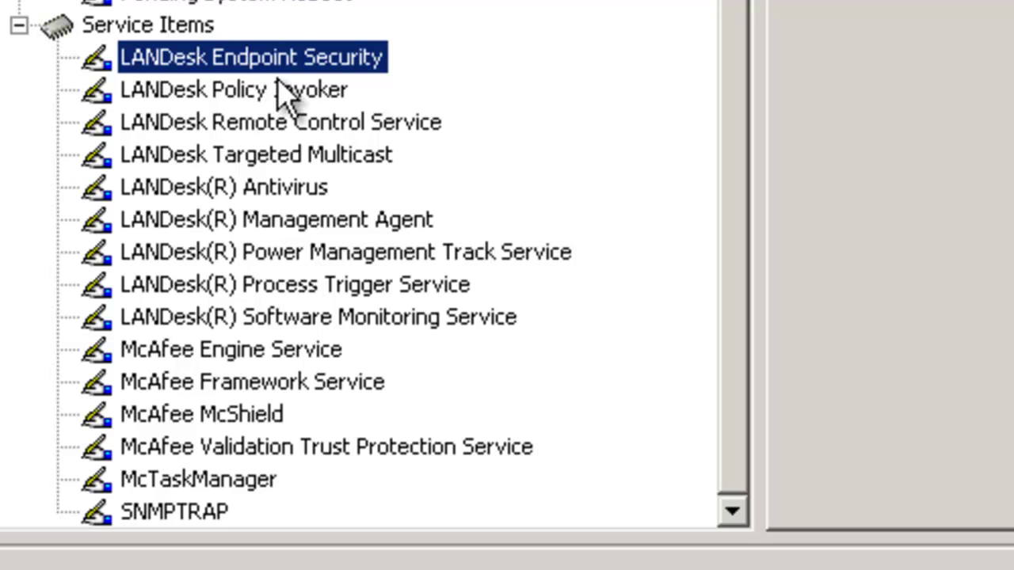
click(280, 90)
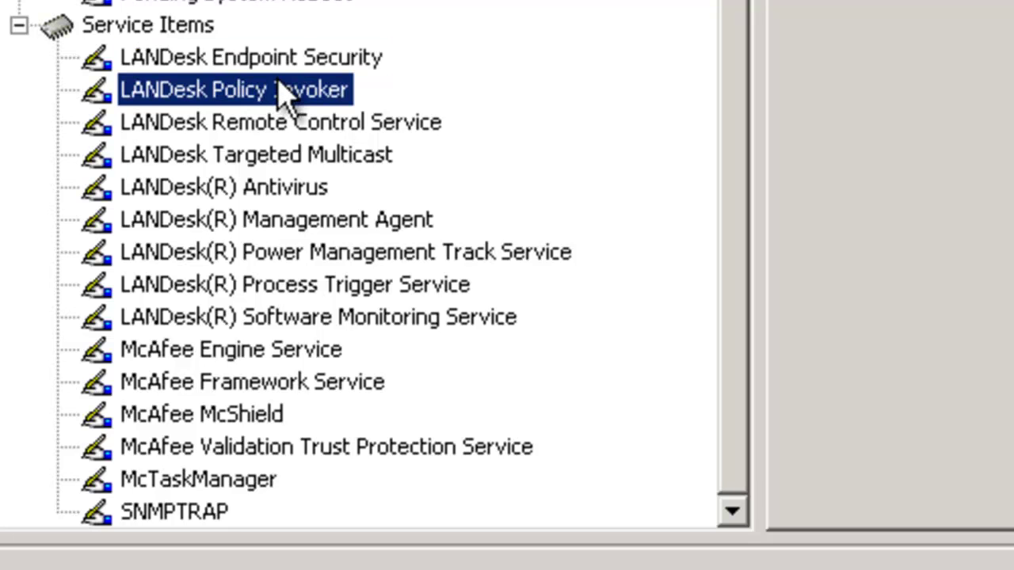
click(276, 187)
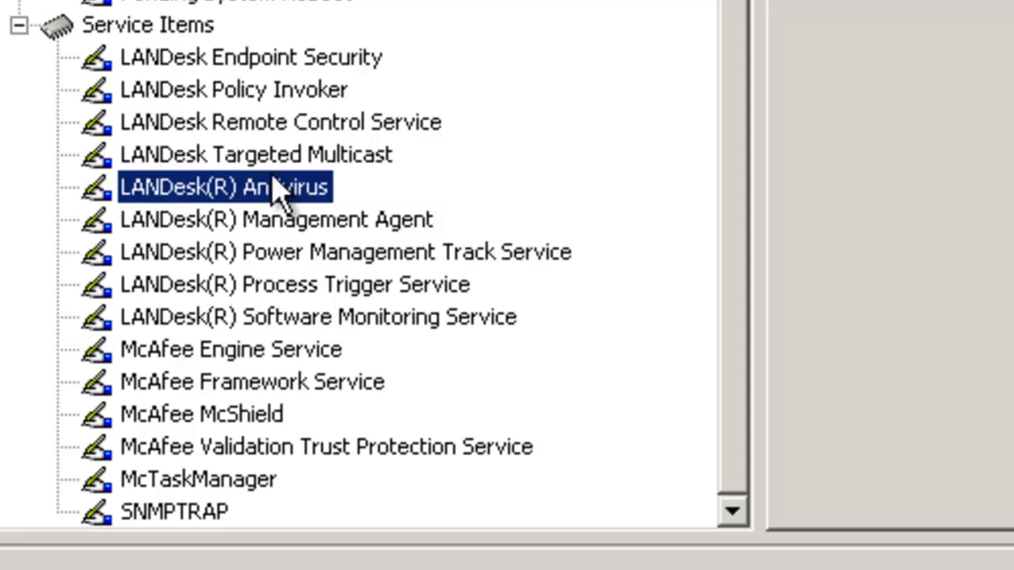
click(379, 219)
click(371, 247)
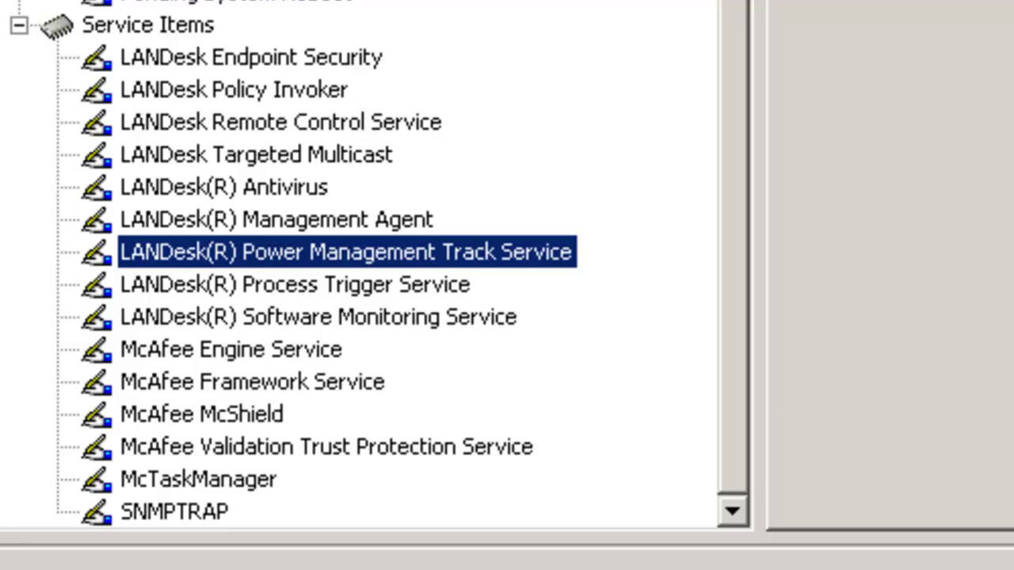
click(83, 24)
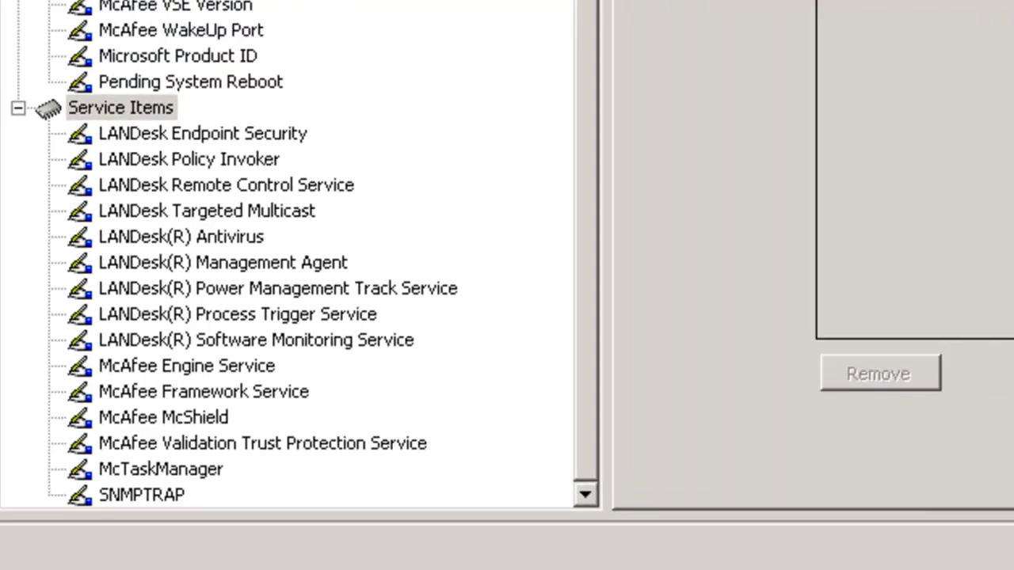
right_click(672, 559)
- Copy the SNMP Trap service name SNMPTRAP from Windows Services into the item's Service Display Name
click(24, 561)
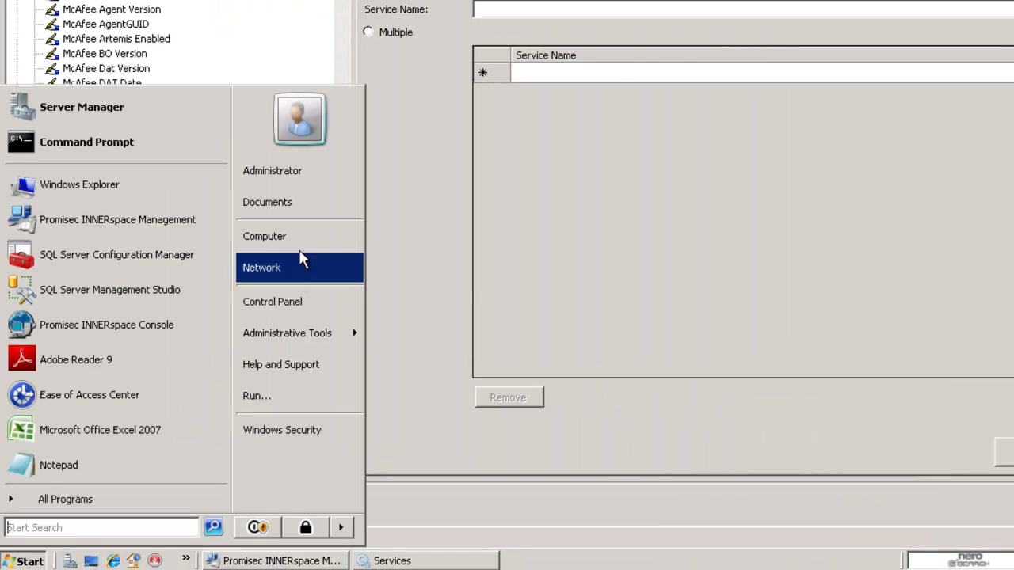
click(412, 561)
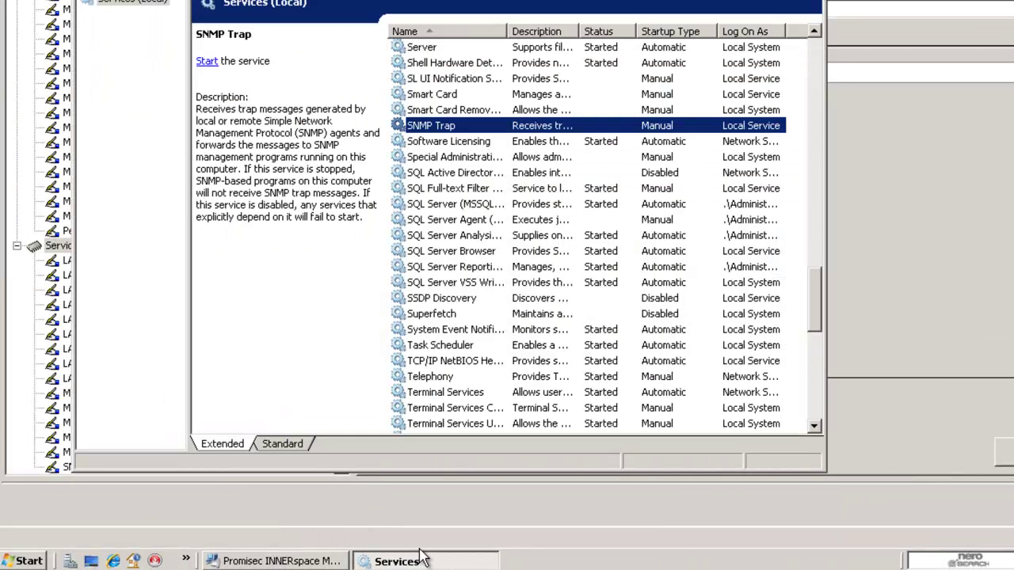
double_click(501, 130)
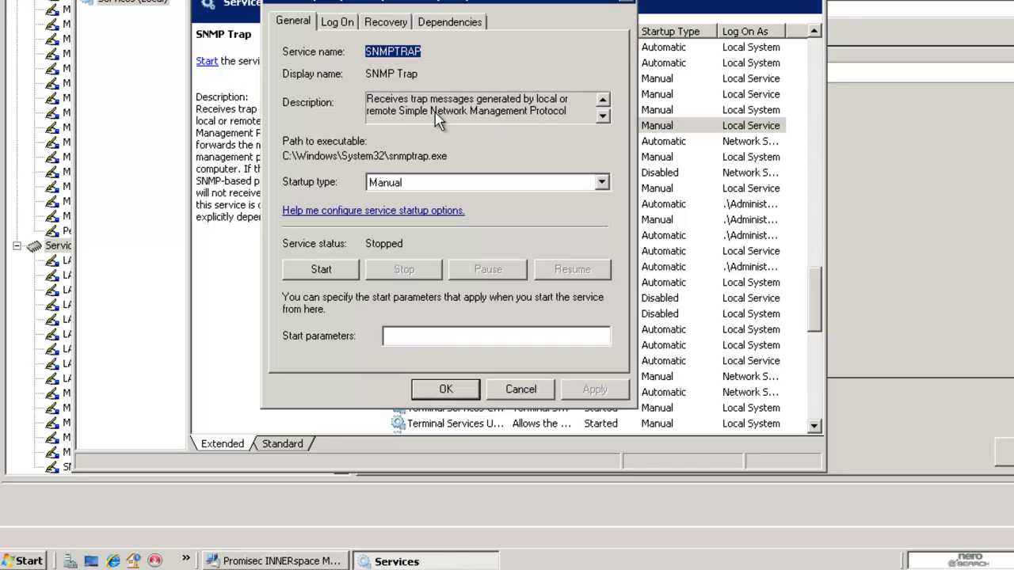
right_click(412, 51)
click(438, 98)
key(alt+Tab)
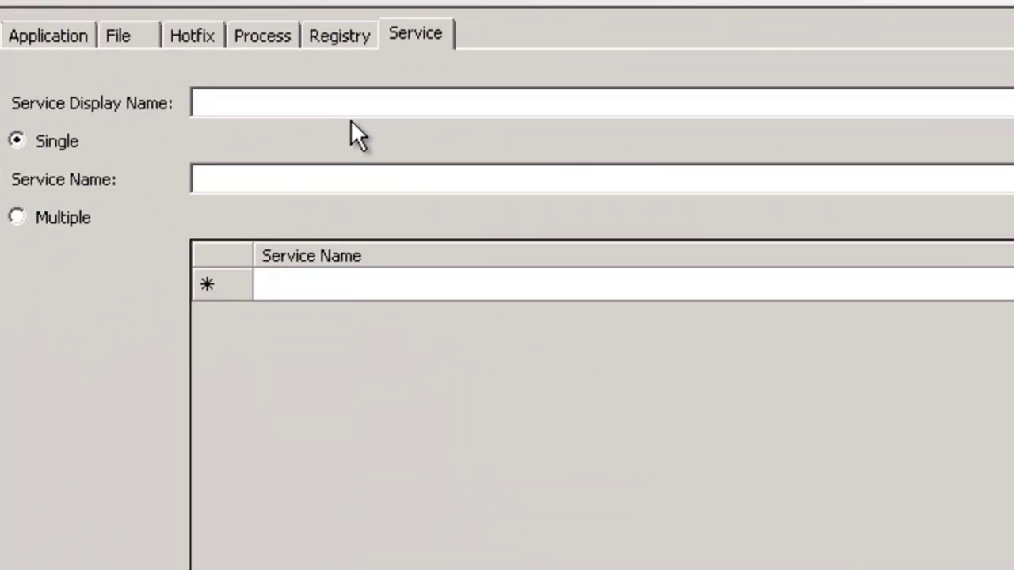
click(346, 106)
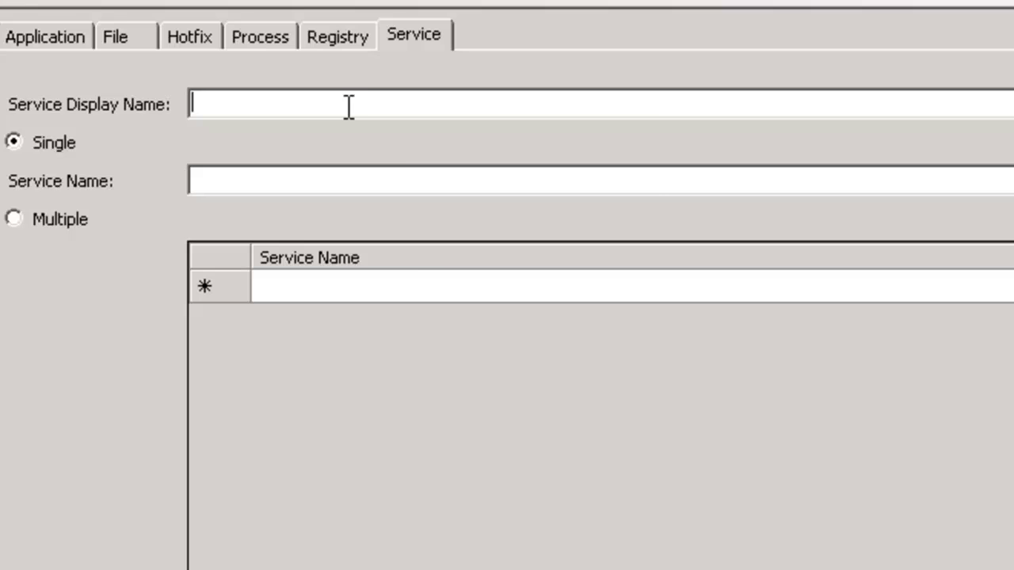
right_click(351, 108)
click(409, 218)
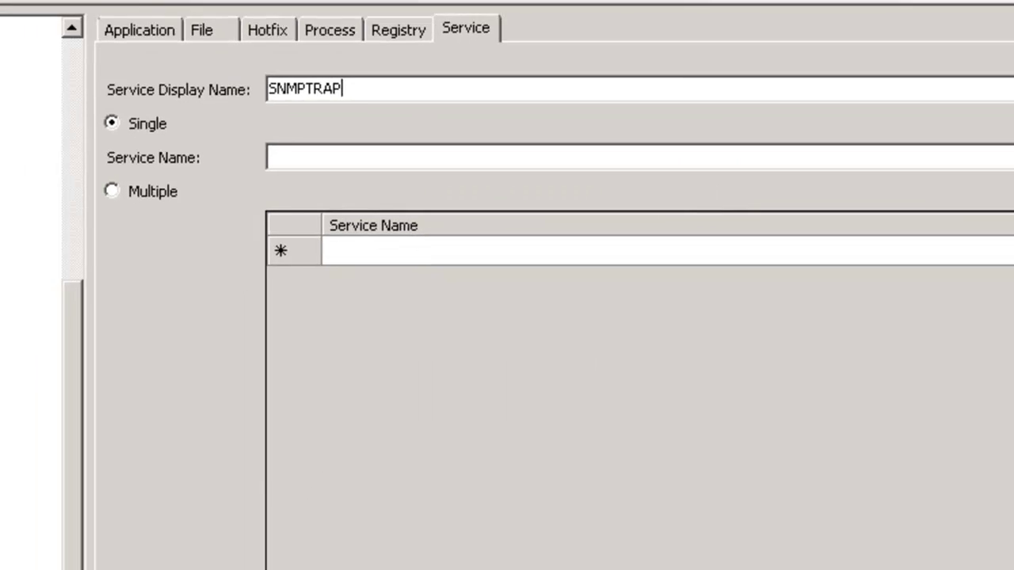
- Copy the 'SNMP Trap' display name from the service properties for the item's Service Name
key(alt+Tab)
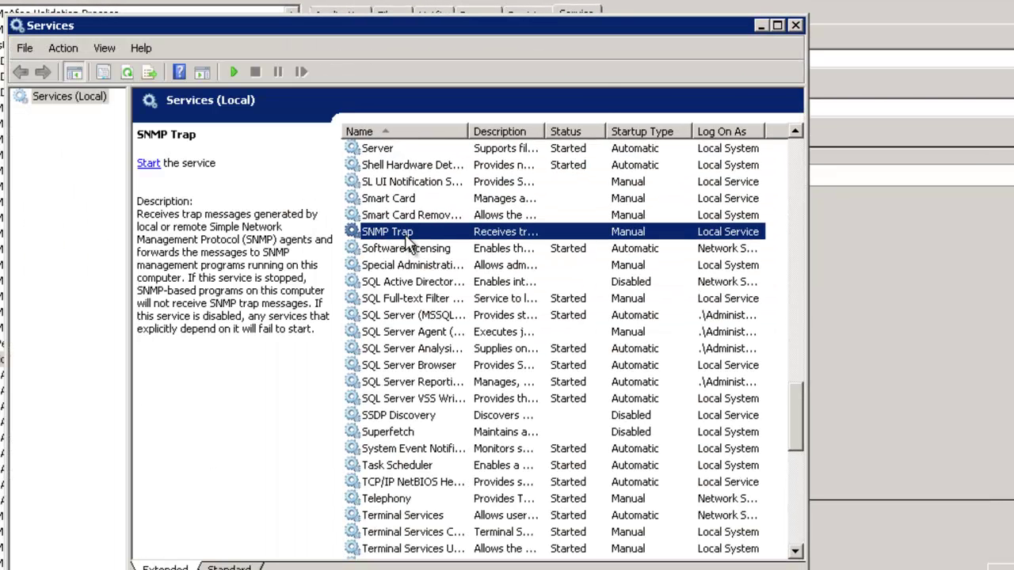
double_click(407, 234)
drag(319, 176, 372, 177)
right_click(372, 177)
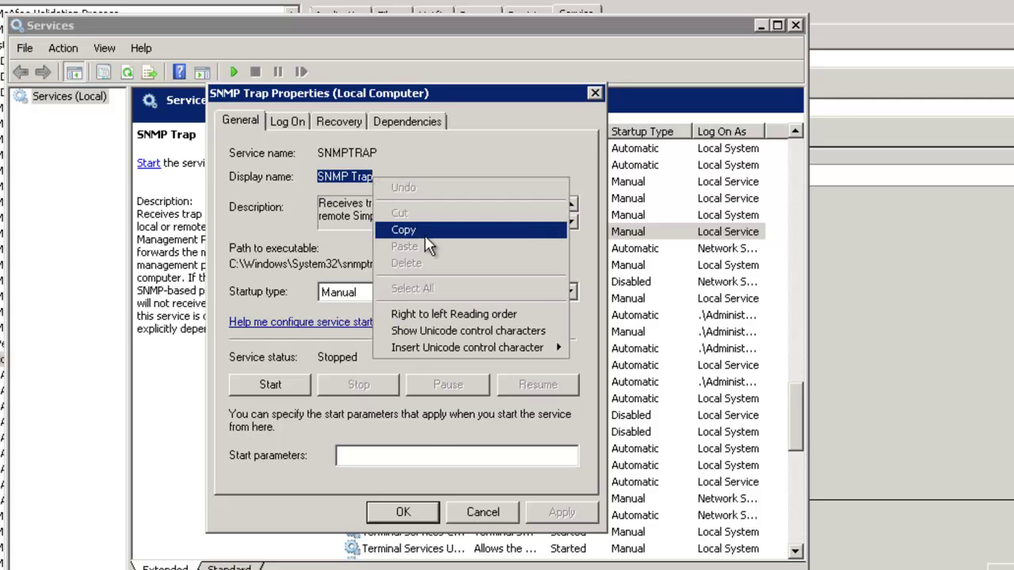
click(419, 229)
click(824, 190)
click(489, 107)
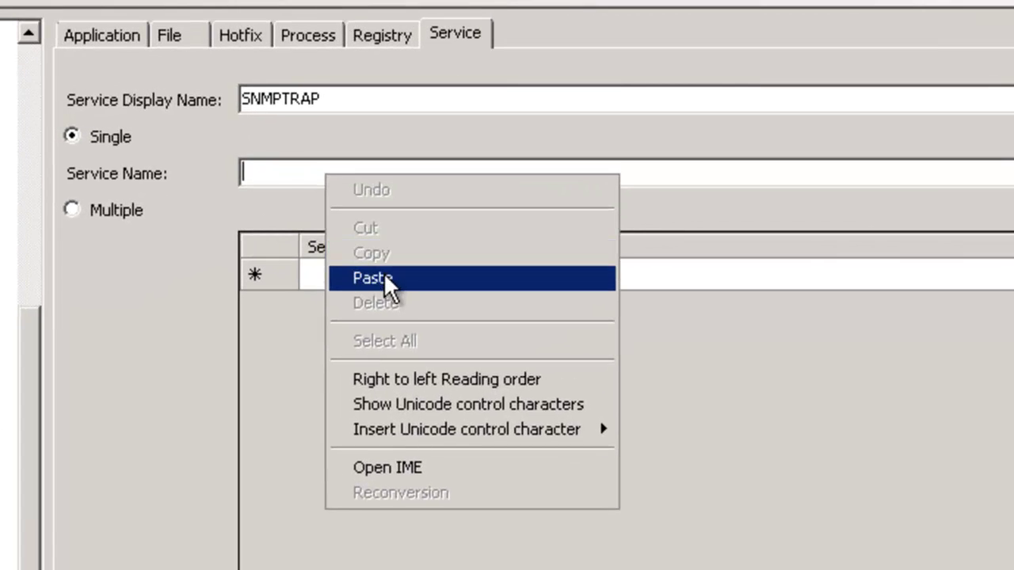
- Paste 'SNMP Trap' into the new service item's Service Name field
click(475, 210)
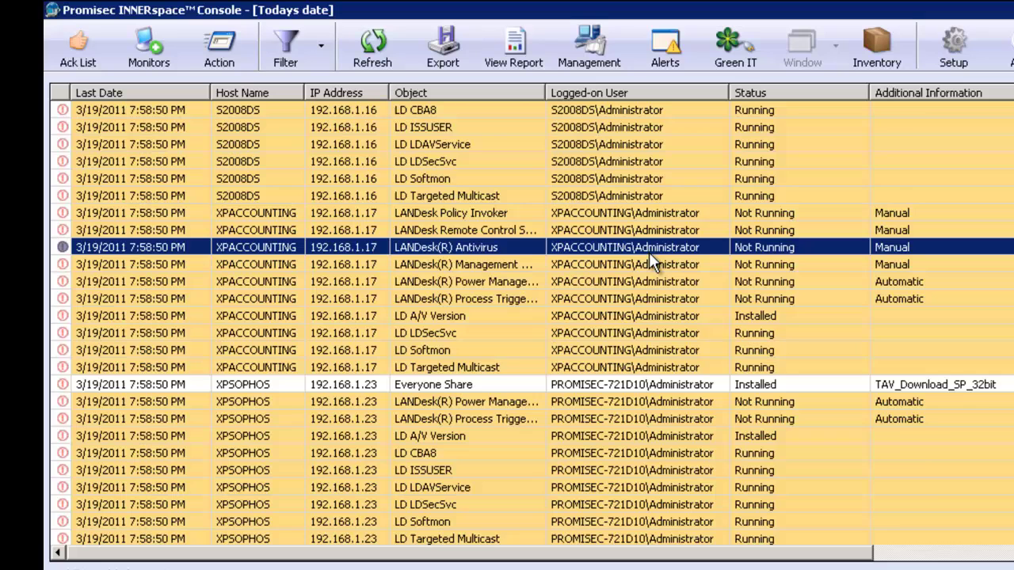
- Sort today's results by Status so Not Installed and Not Running entries appear first
scroll(648, 252, up, 1)
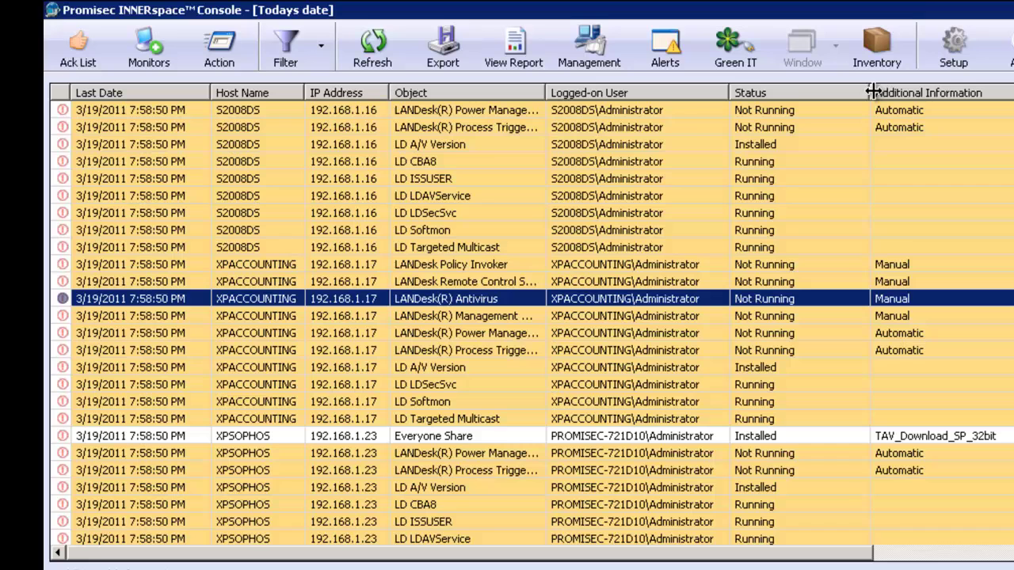
click(797, 92)
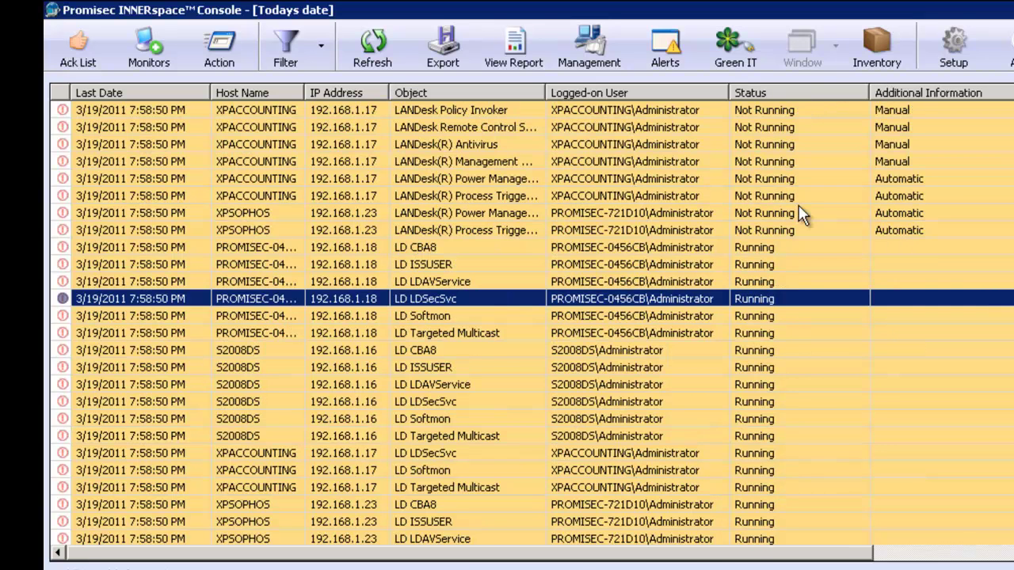
scroll(799, 374, down, 1)
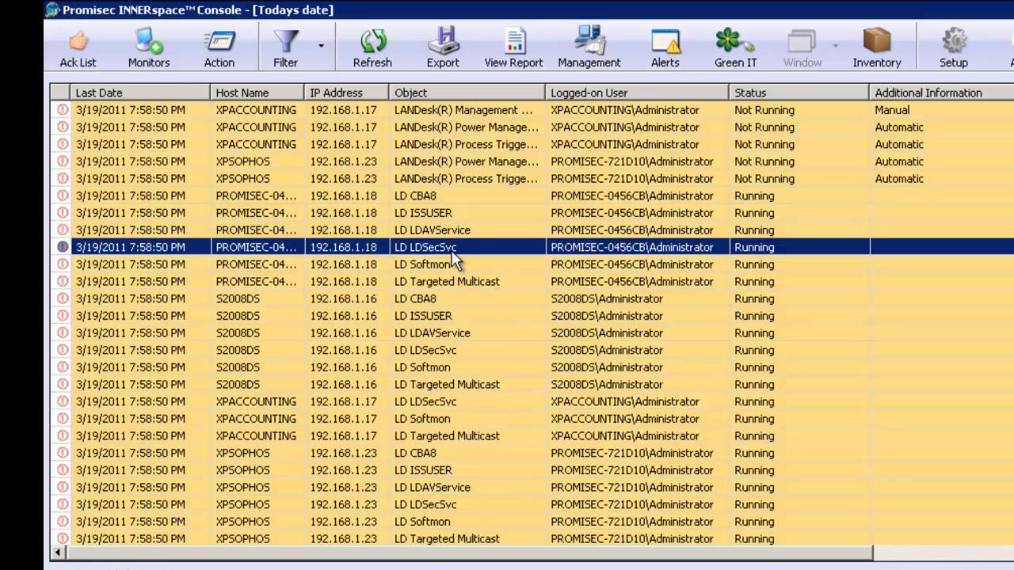
scroll(542, 320, up, 4)
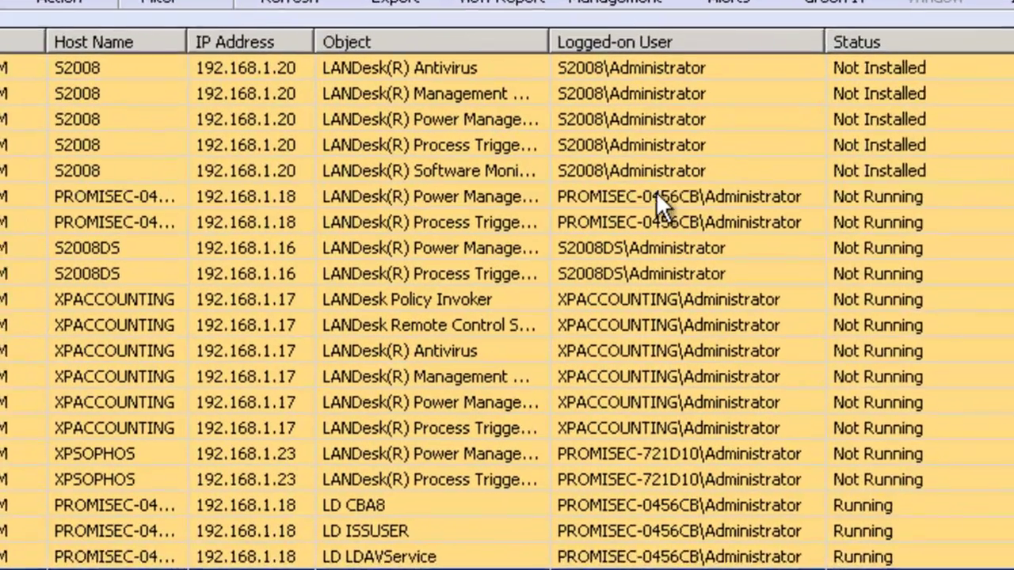
click(622, 195)
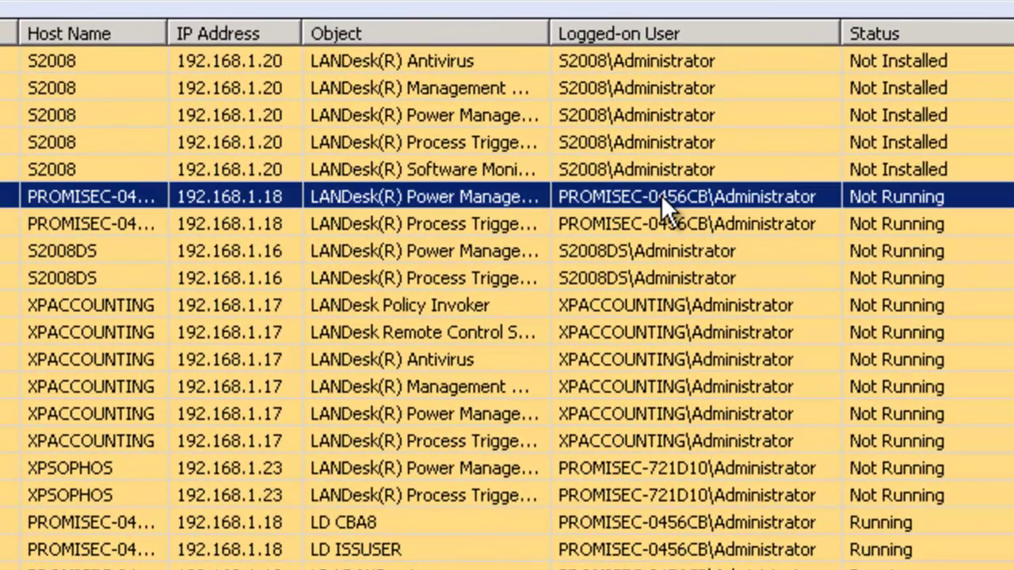
click(720, 214)
click(733, 195)
click(739, 224)
click(754, 196)
click(766, 301)
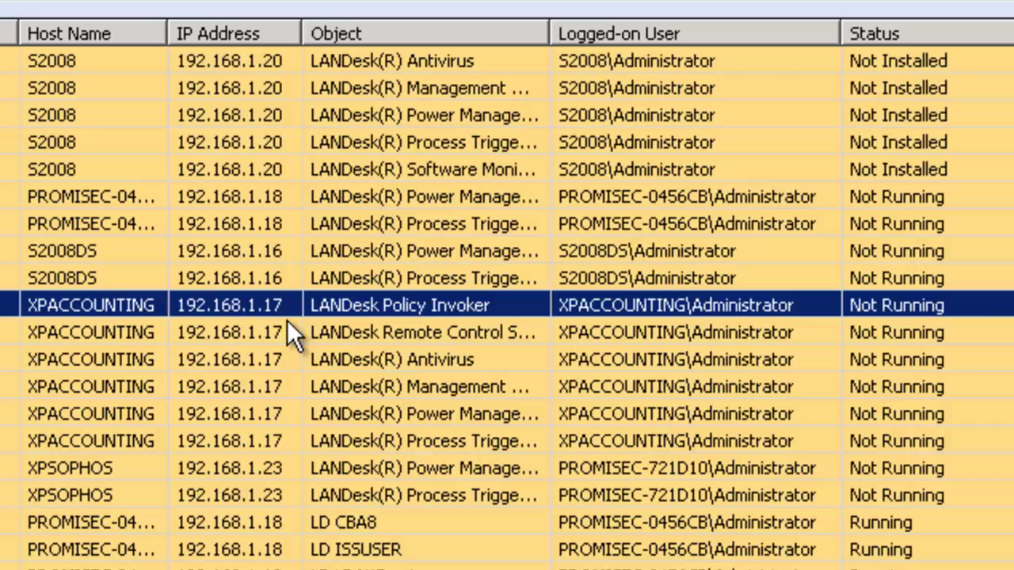
key(Down)
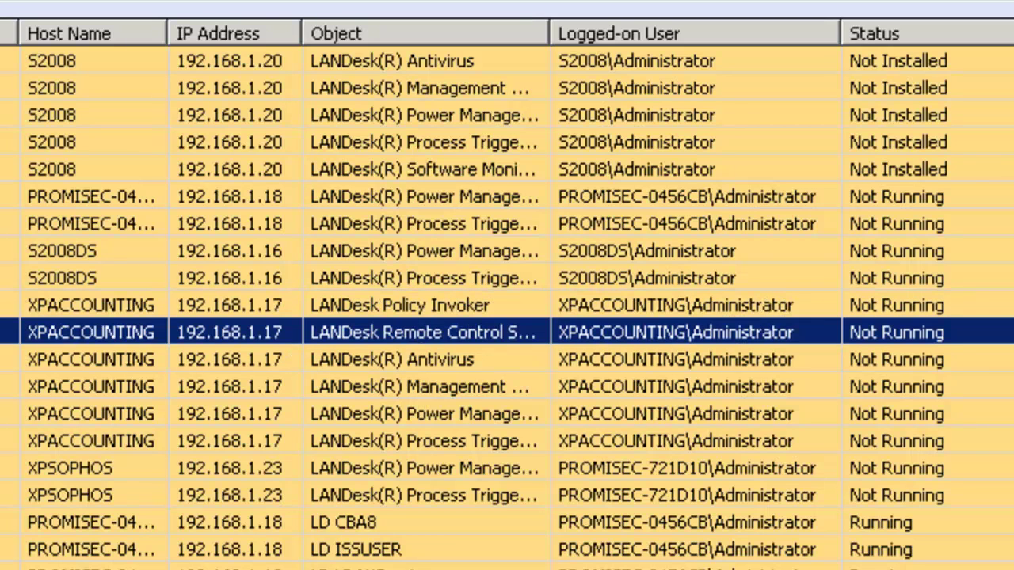
key(Down)
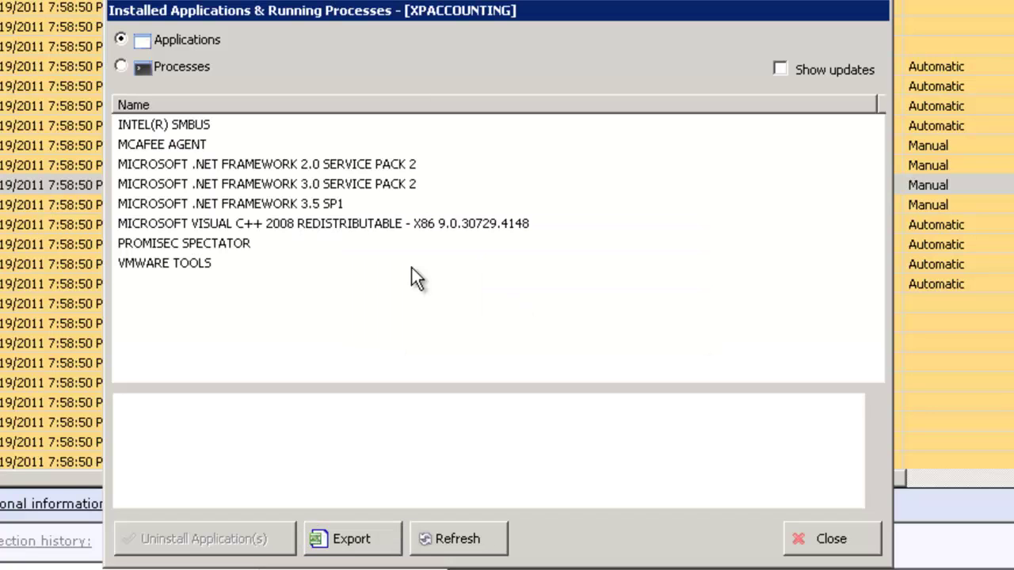
- List and scroll through XPACCOUNTING's running processes, then close the processes window
click(122, 65)
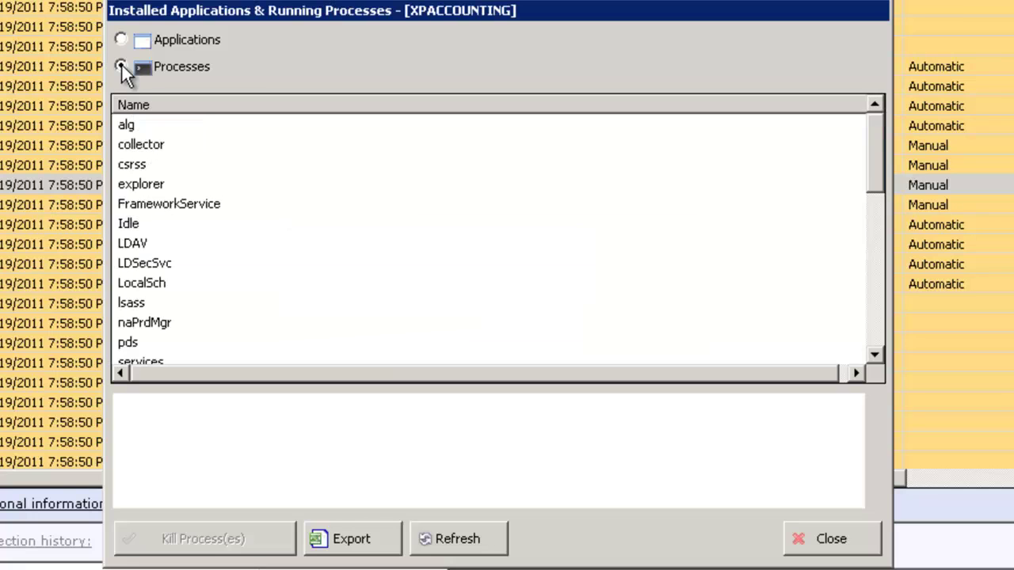
drag(871, 159, 876, 306)
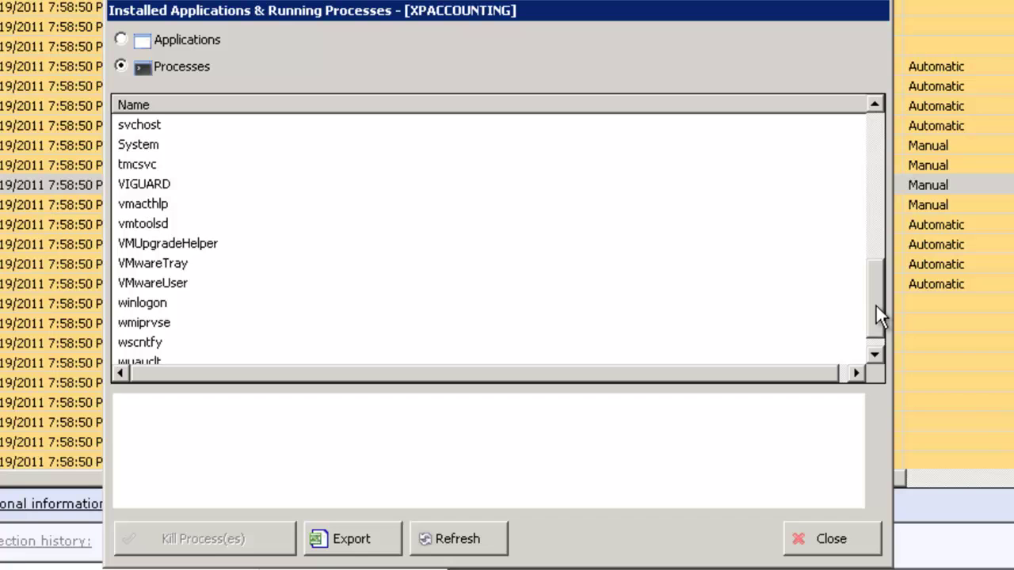
click(831, 540)
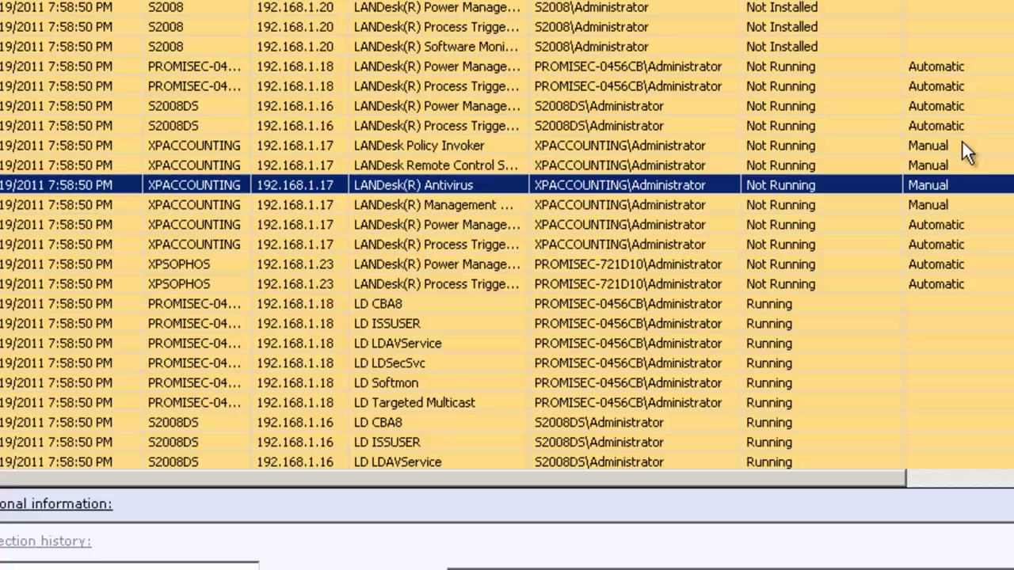
click(963, 145)
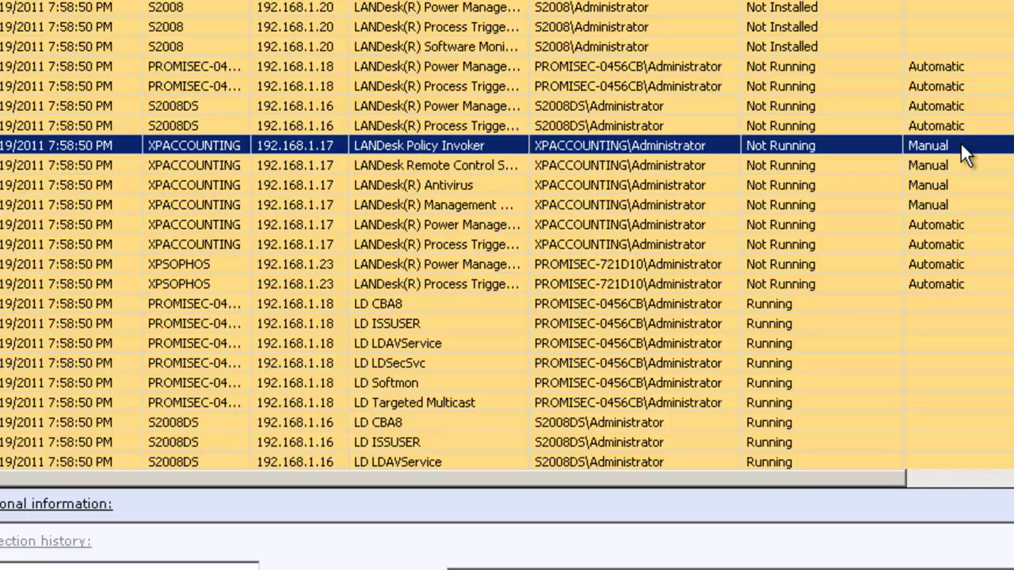
click(847, 267)
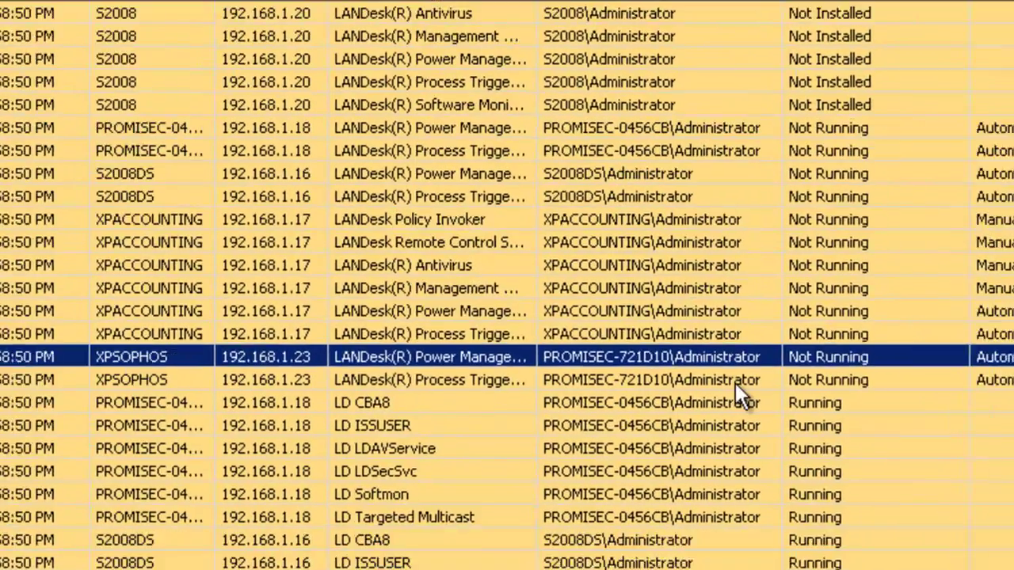
scroll(703, 531, up, 6)
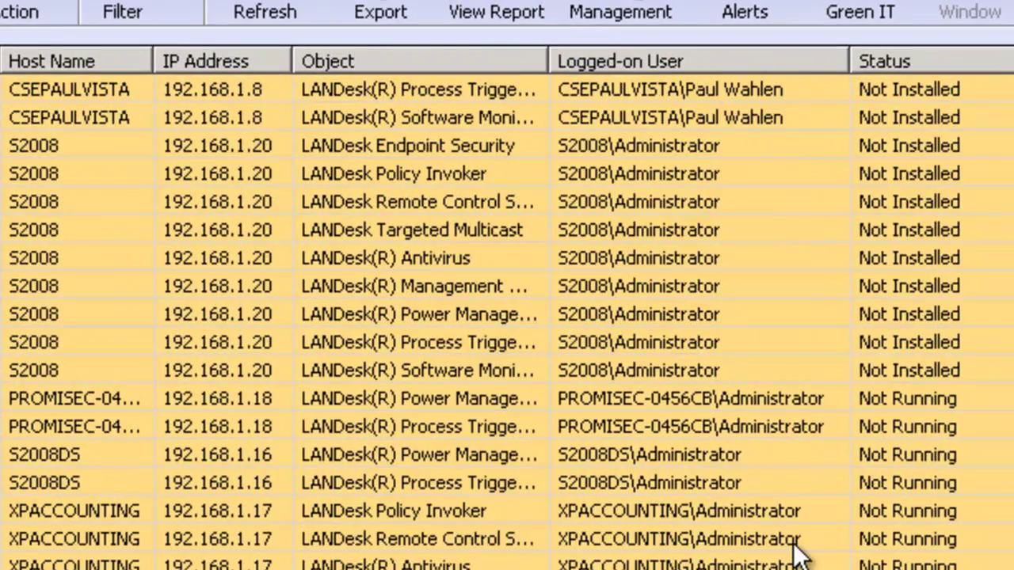
click(751, 231)
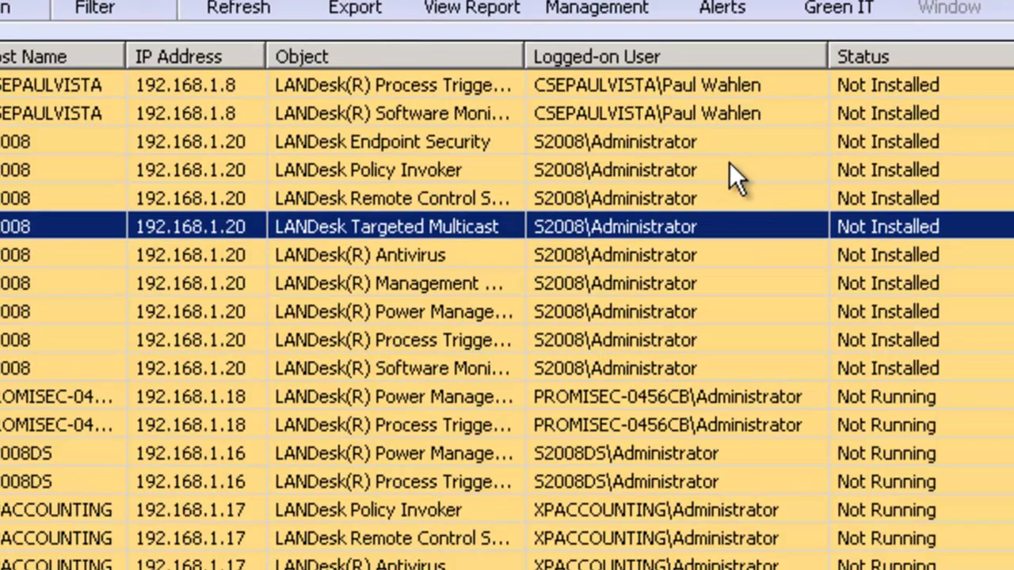
right_click(754, 174)
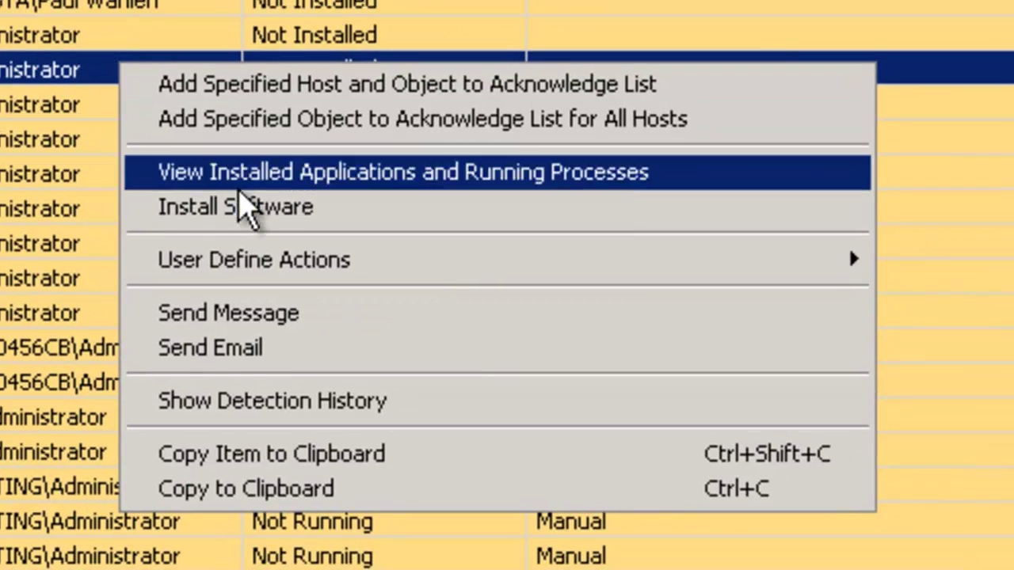
click(242, 208)
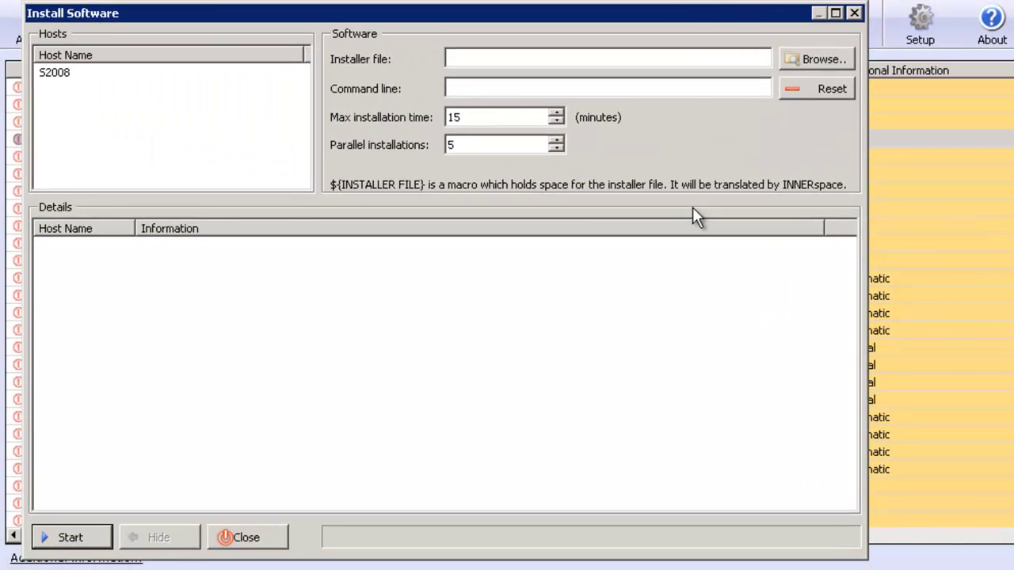
click(660, 57)
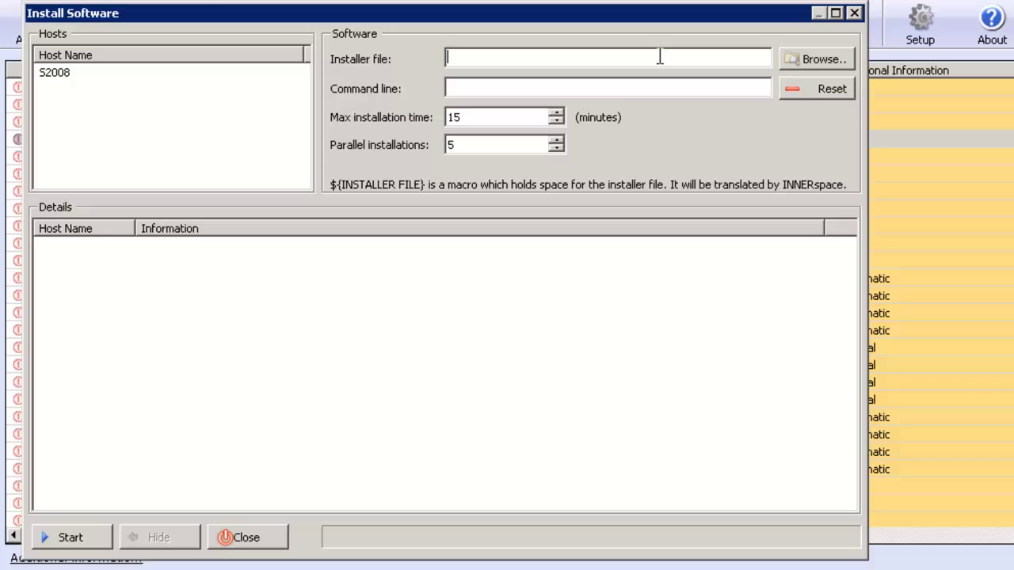
text(Role Landesk)
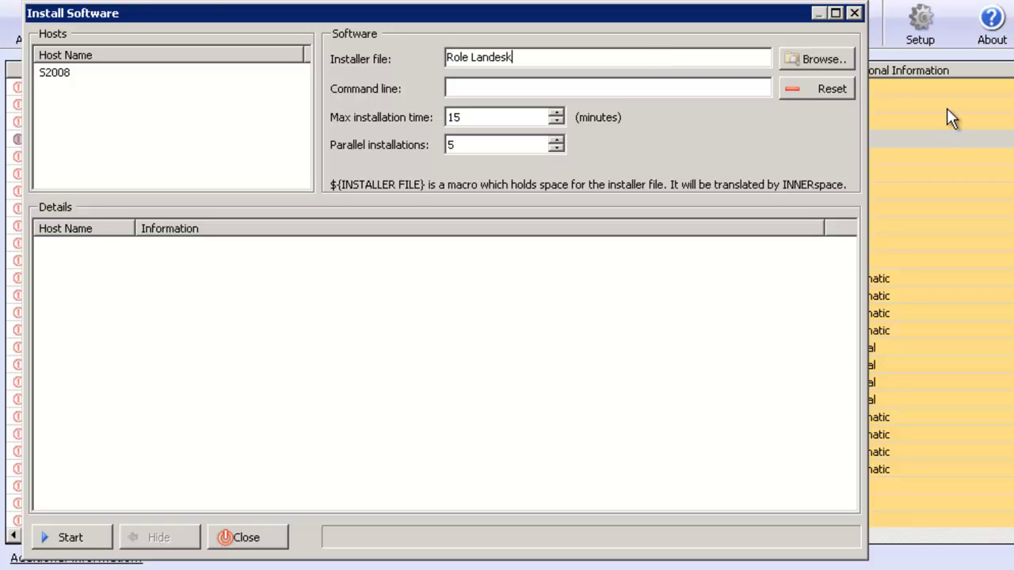
click(670, 88)
click(814, 57)
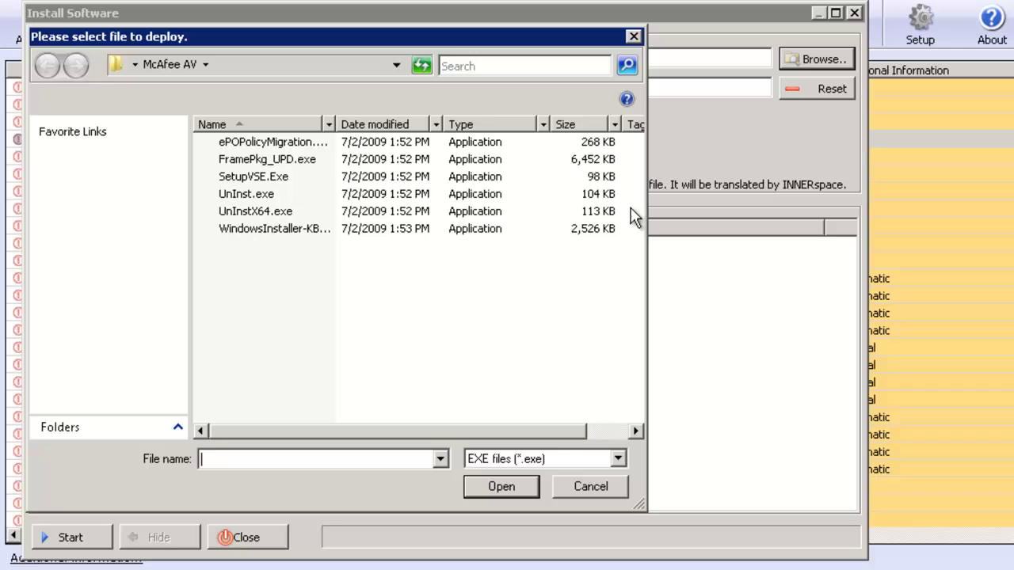
click(112, 163)
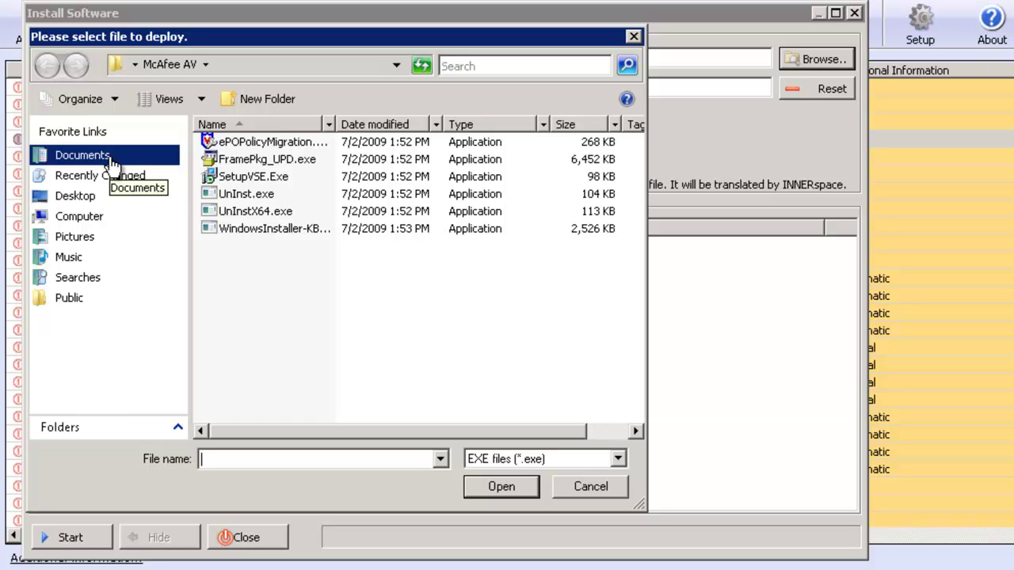
click(104, 195)
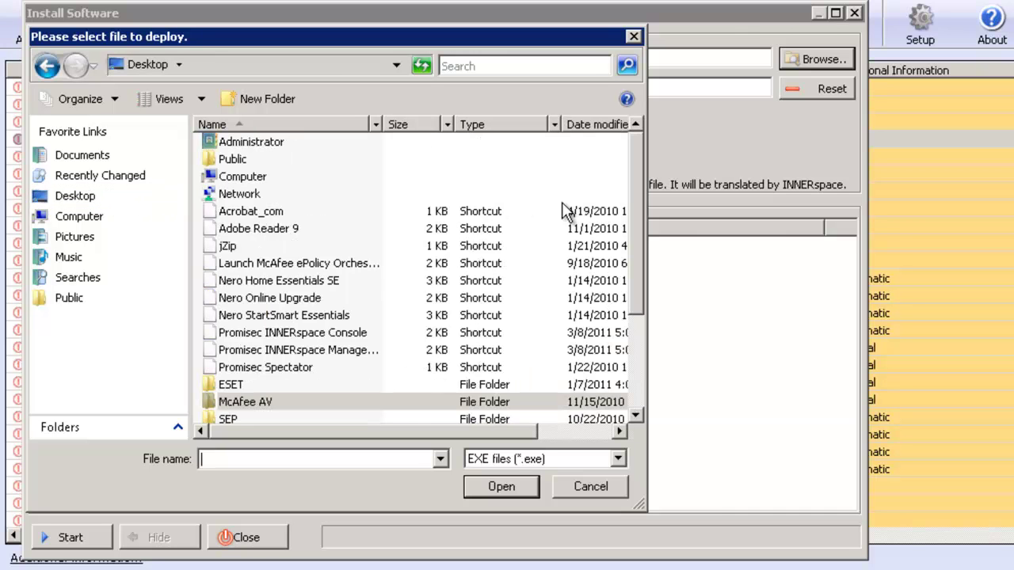
drag(632, 267, 639, 379)
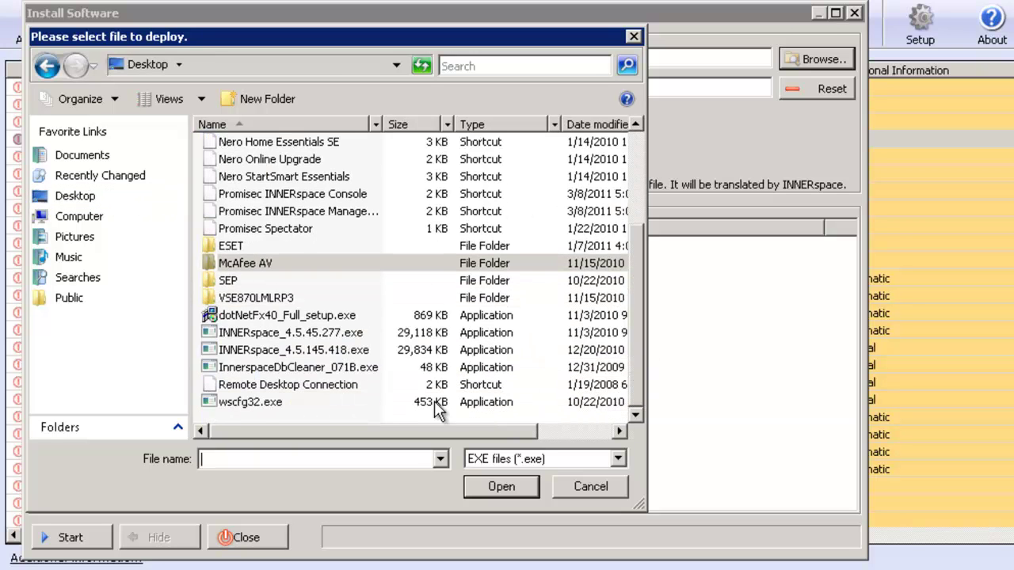
click(258, 404)
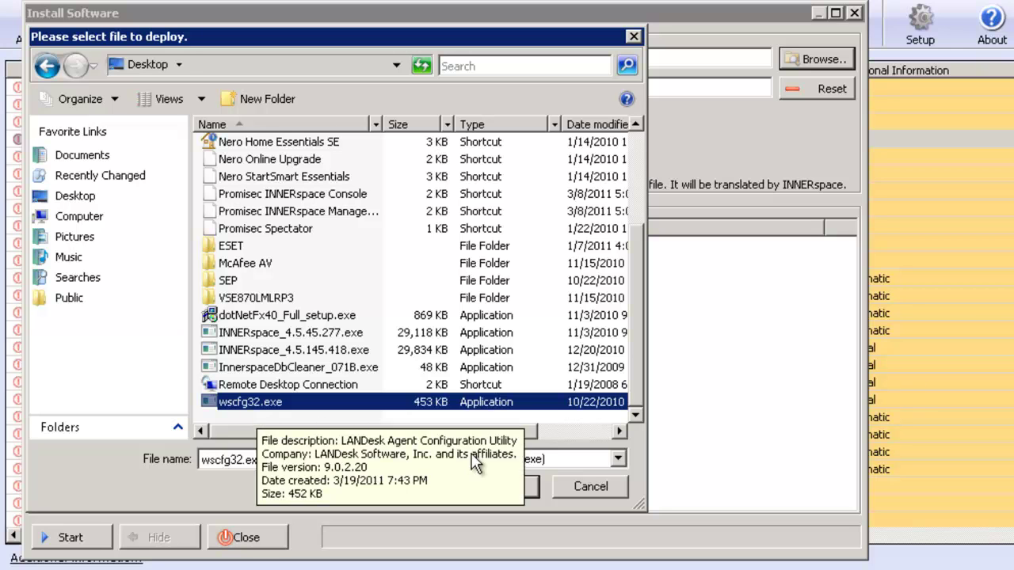
click(485, 485)
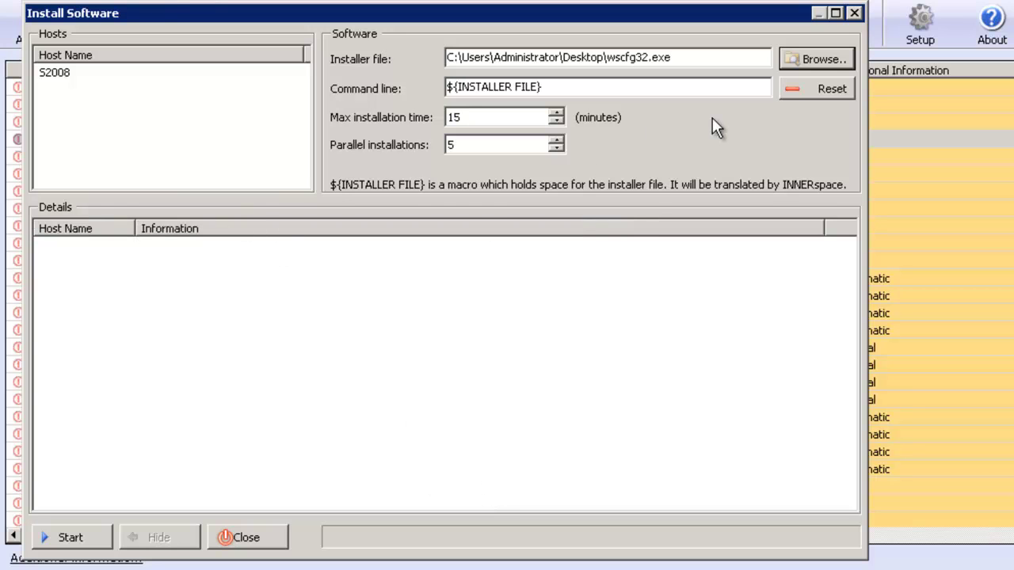
click(276, 545)
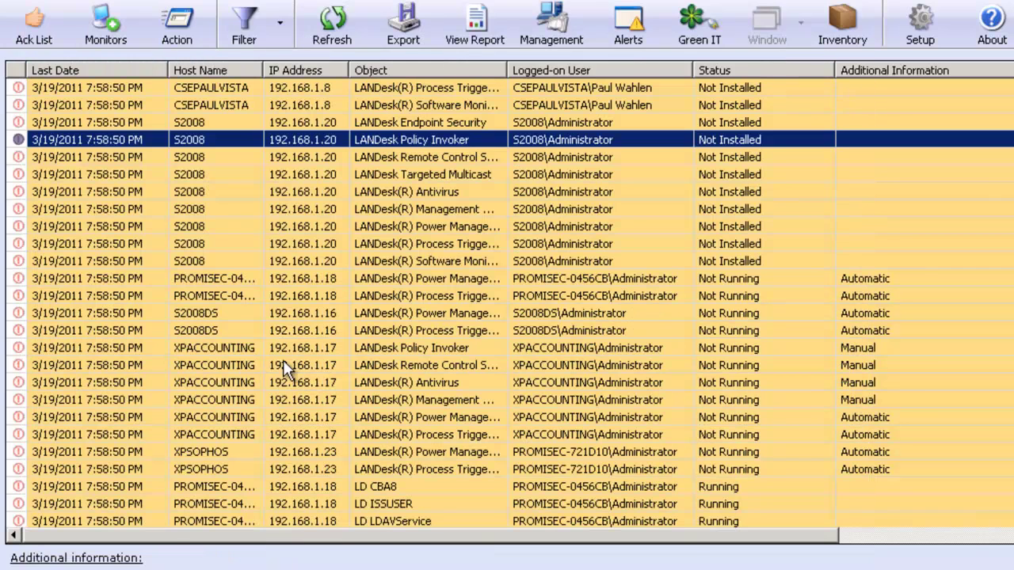
click(185, 25)
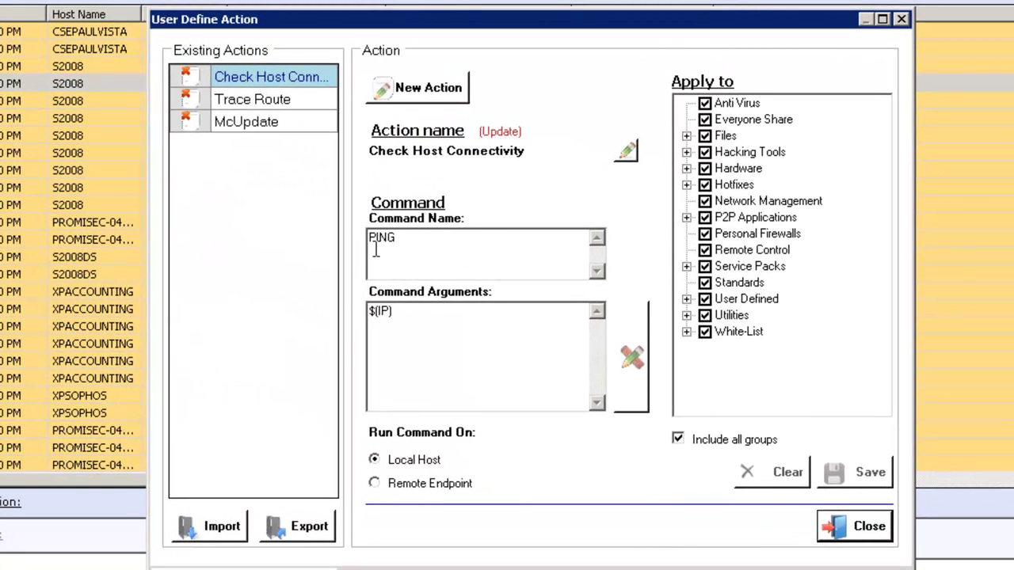
click(375, 242)
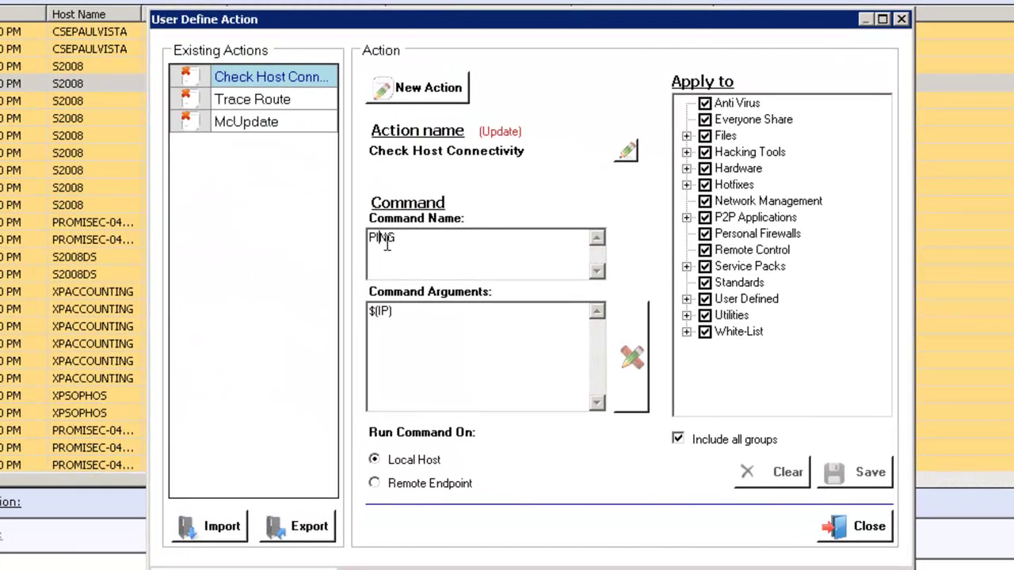
click(289, 99)
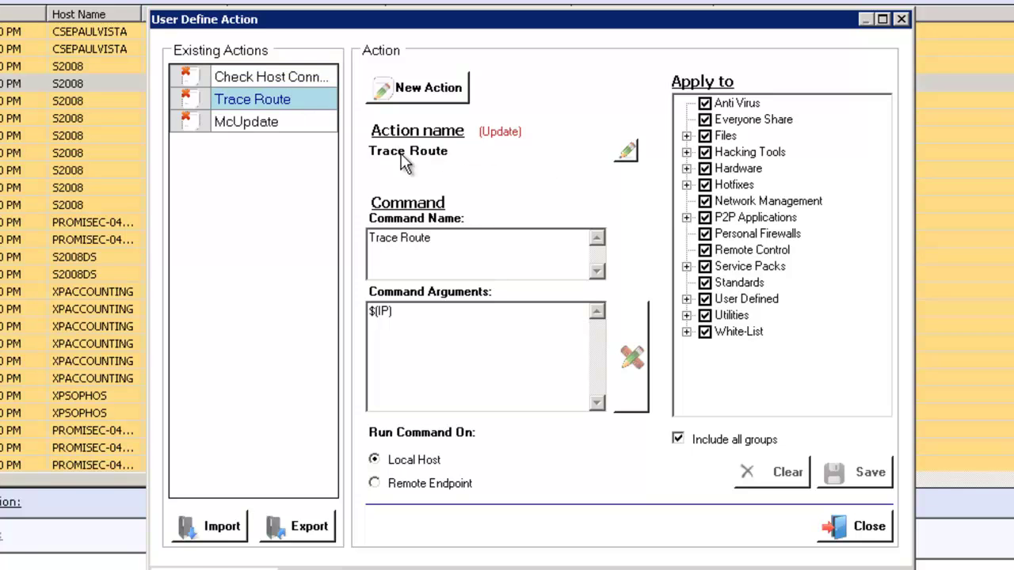
click(856, 527)
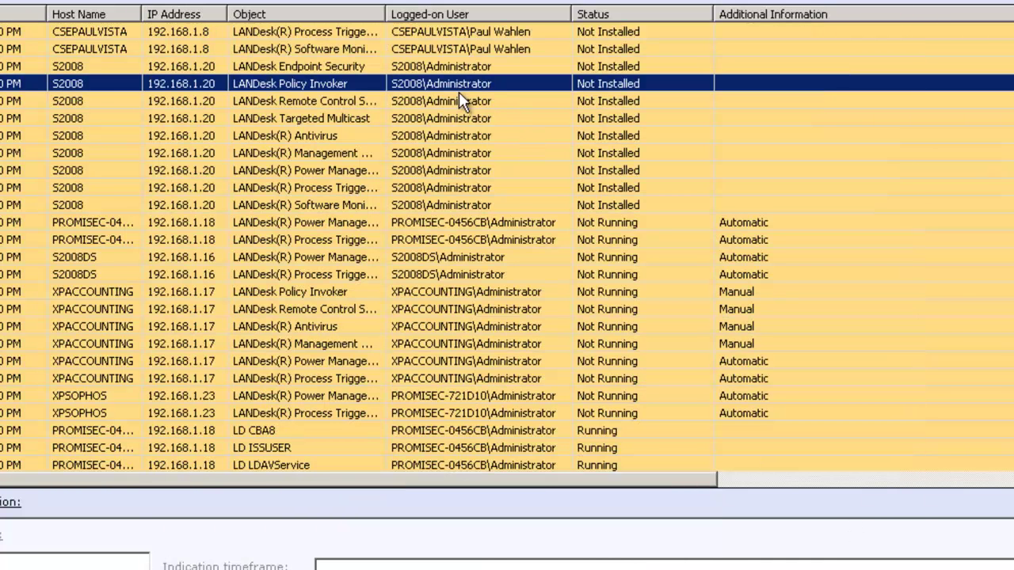